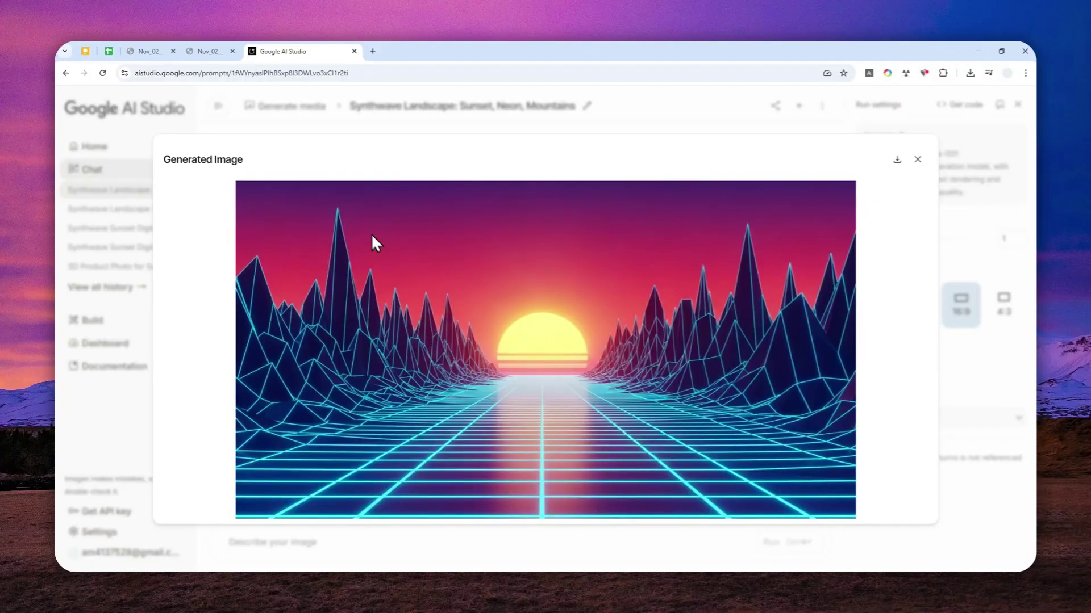
Step: Compare the Nov_02_ synthwave video tab against the generated sunset image in AI Studio
left_click(206, 50)
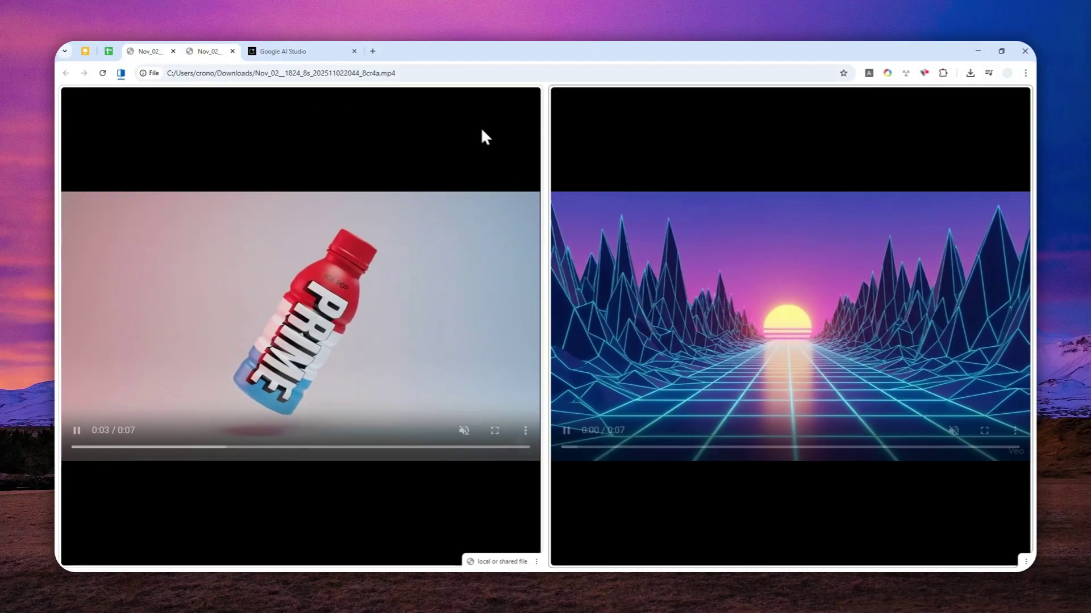
left_click(314, 51)
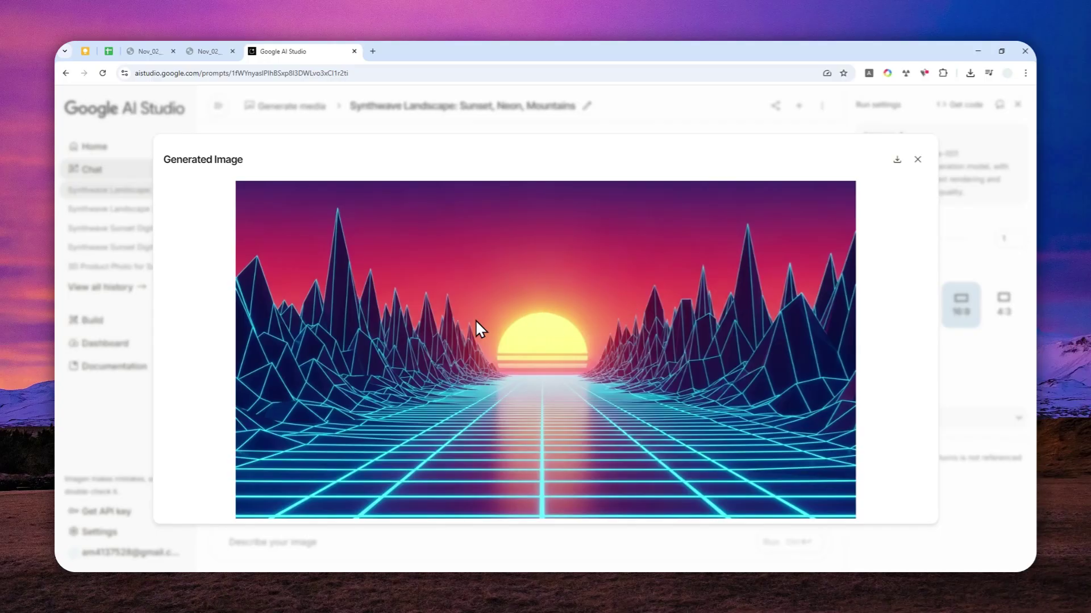
left_click(211, 51)
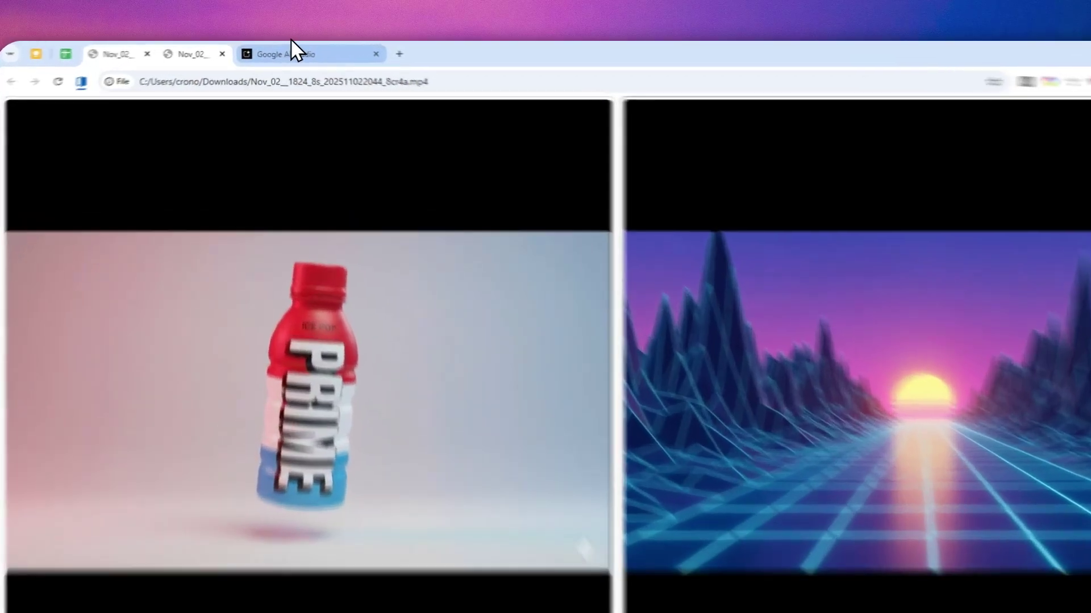
Step: Download the sunset image from AI Studio, then open a new tab and enter 'flo' for Flow
left_click(301, 50)
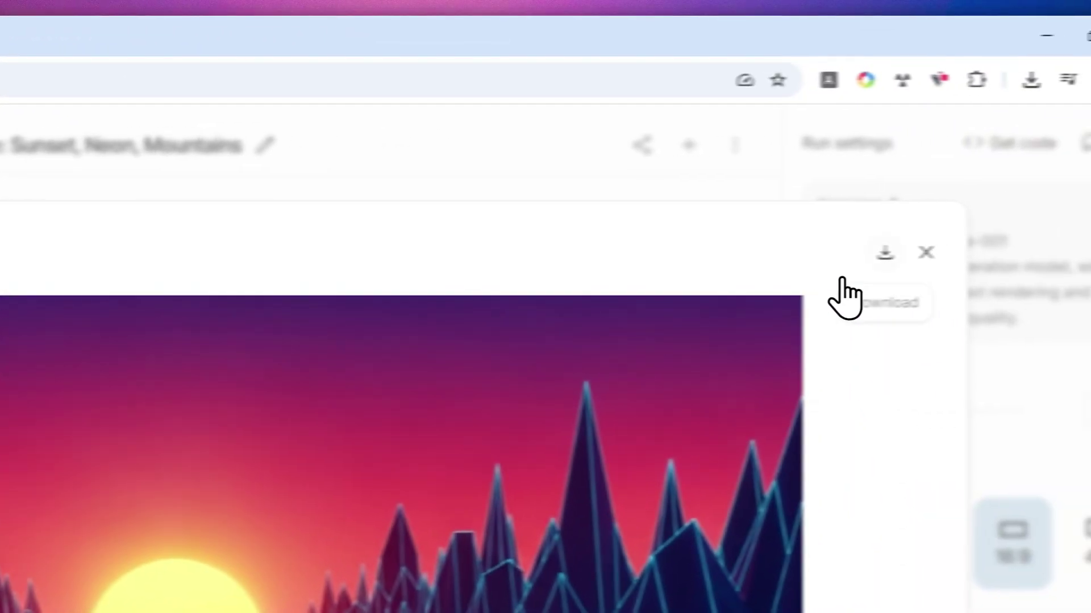
left_click(885, 253)
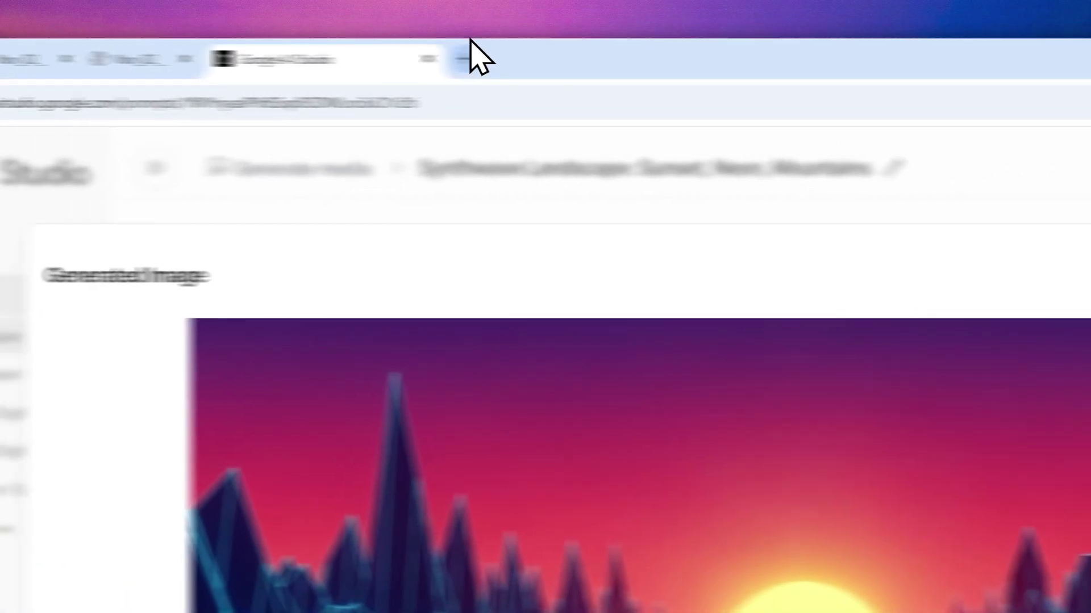
left_click(471, 42)
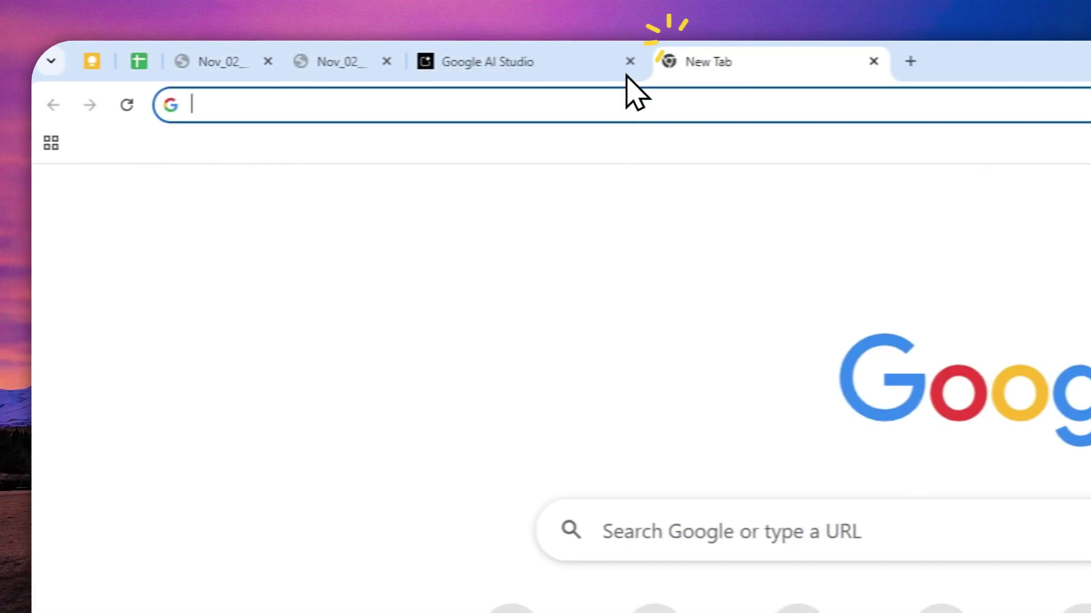
type("flo")
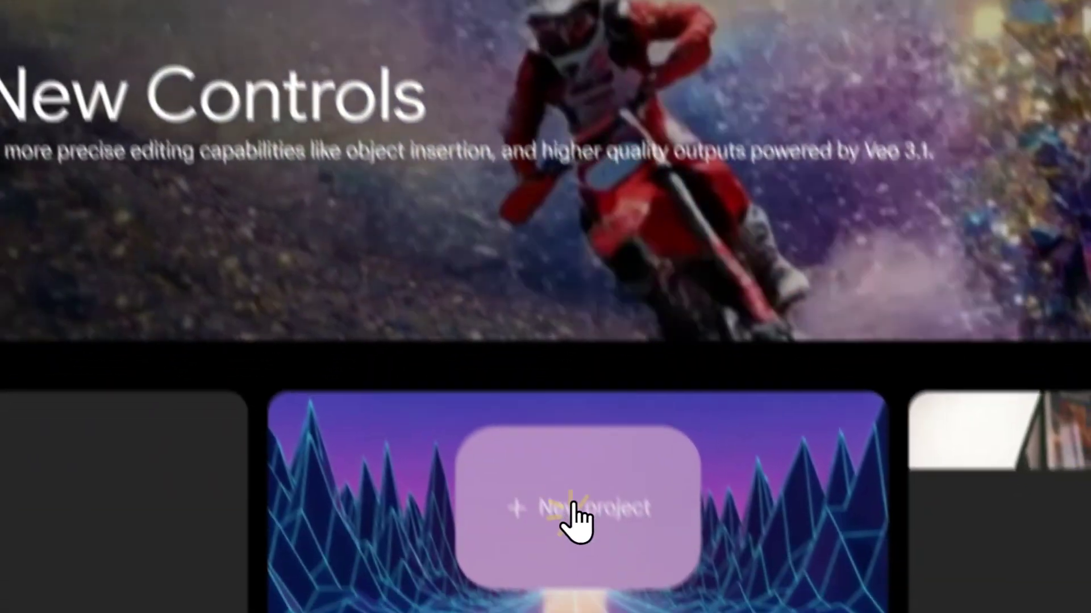
Step: Create a new Flow project and change its mode from Text to Video to Frames to Video
left_click(577, 514)
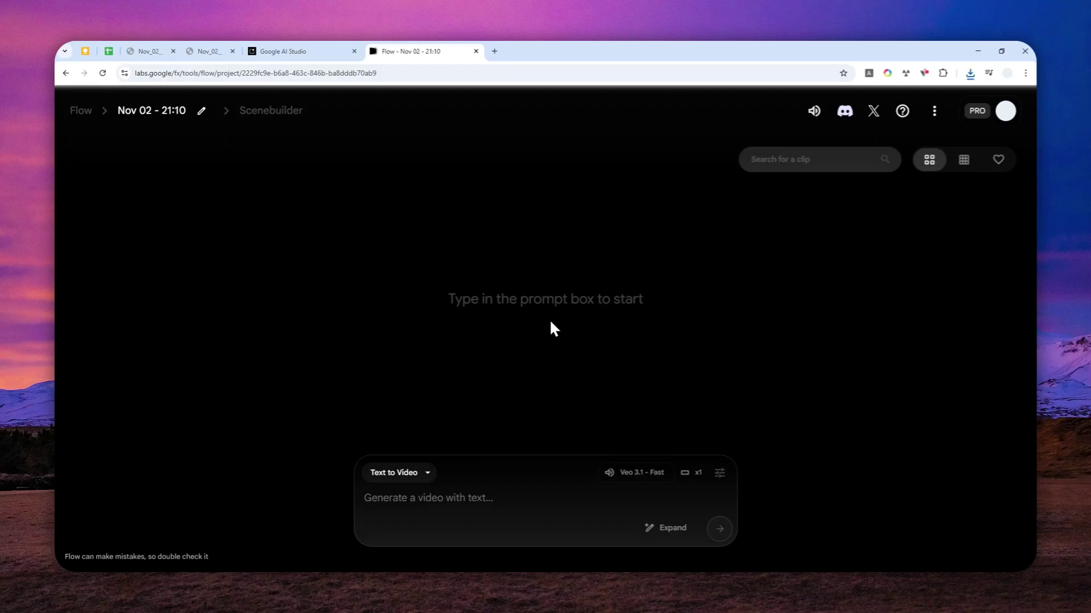
left_click(408, 475)
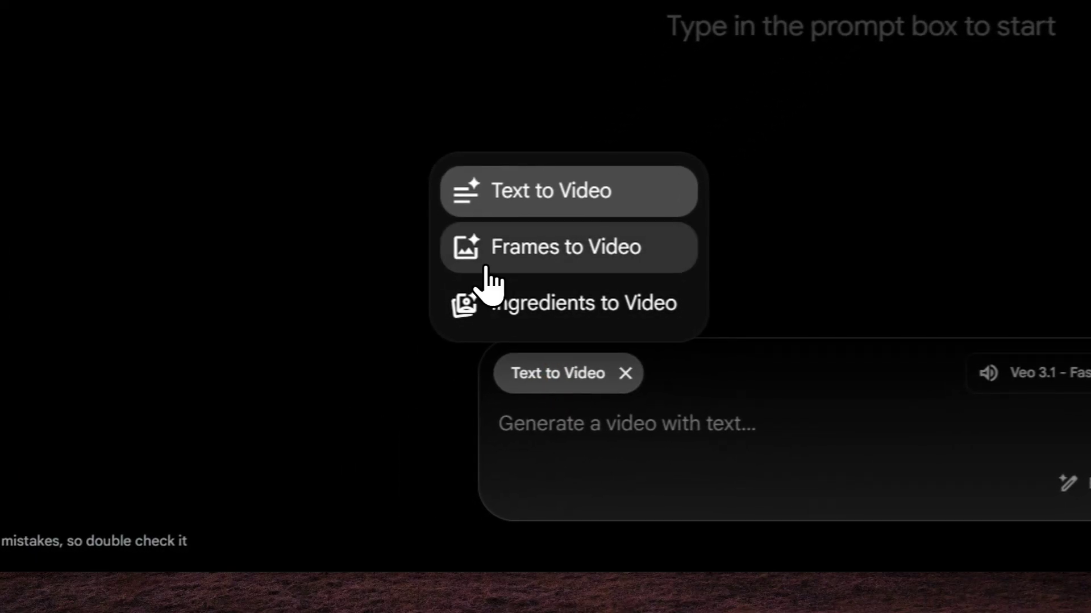
left_click(565, 258)
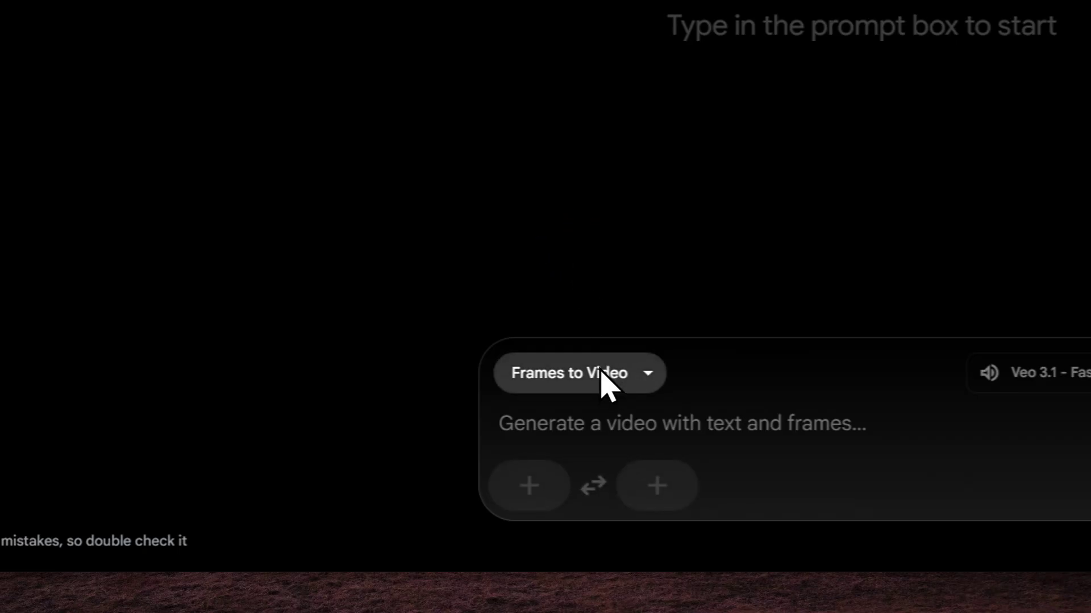
Step: Upload Generated image 1 (1).png, crop it to landscape, and set it as the first frame
left_click(529, 487)
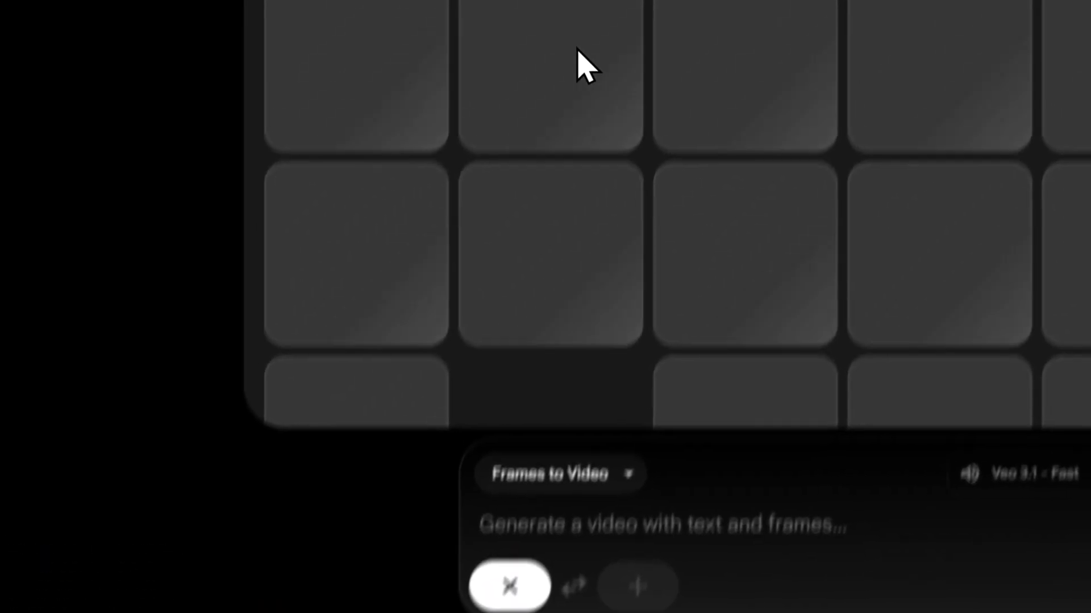
left_click(598, 22)
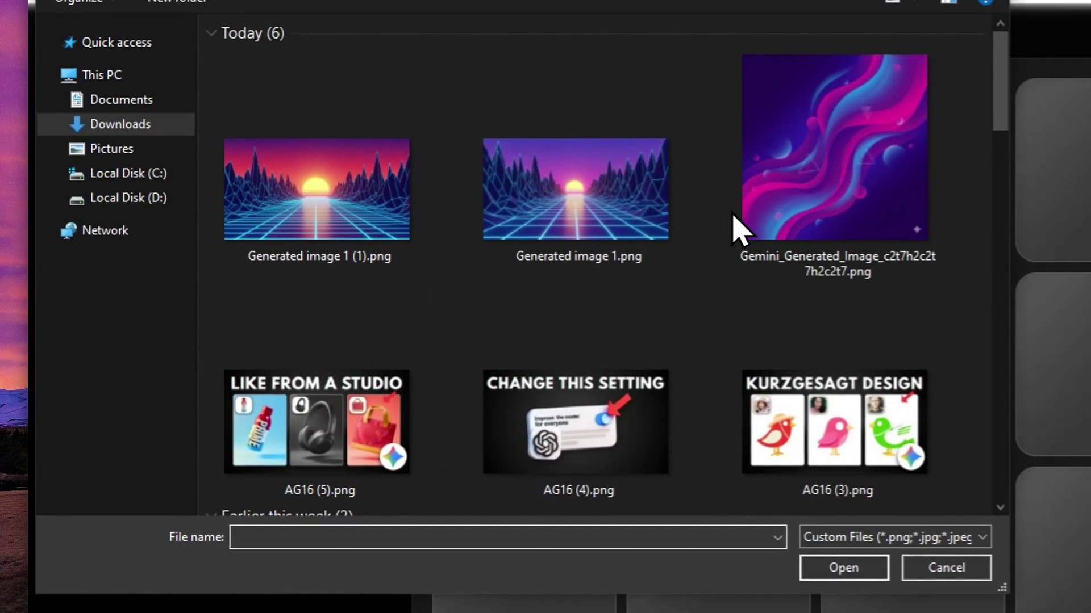
left_click(355, 188)
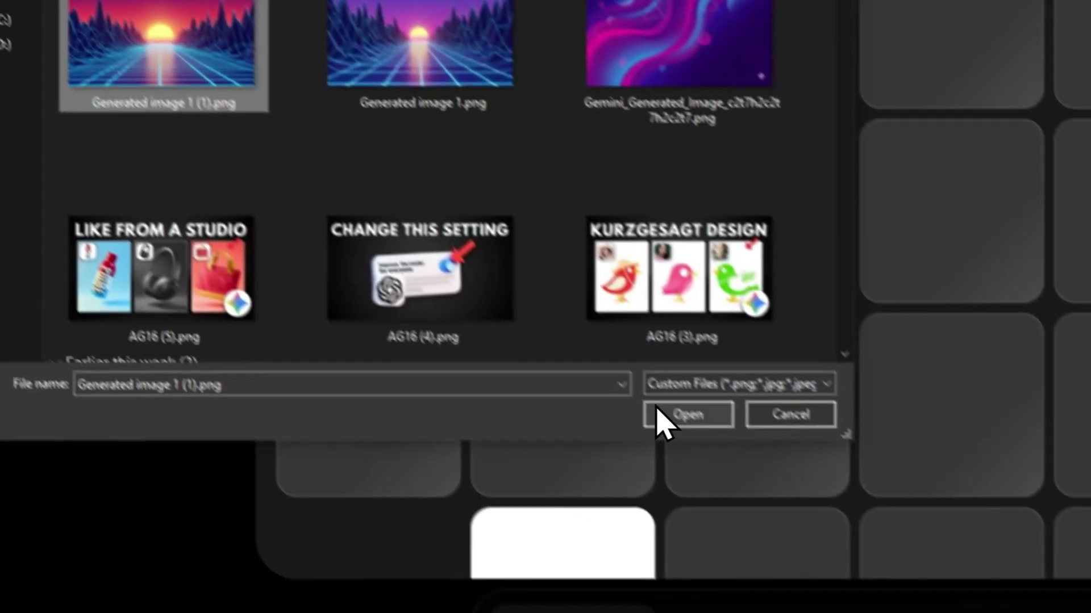
left_click(821, 568)
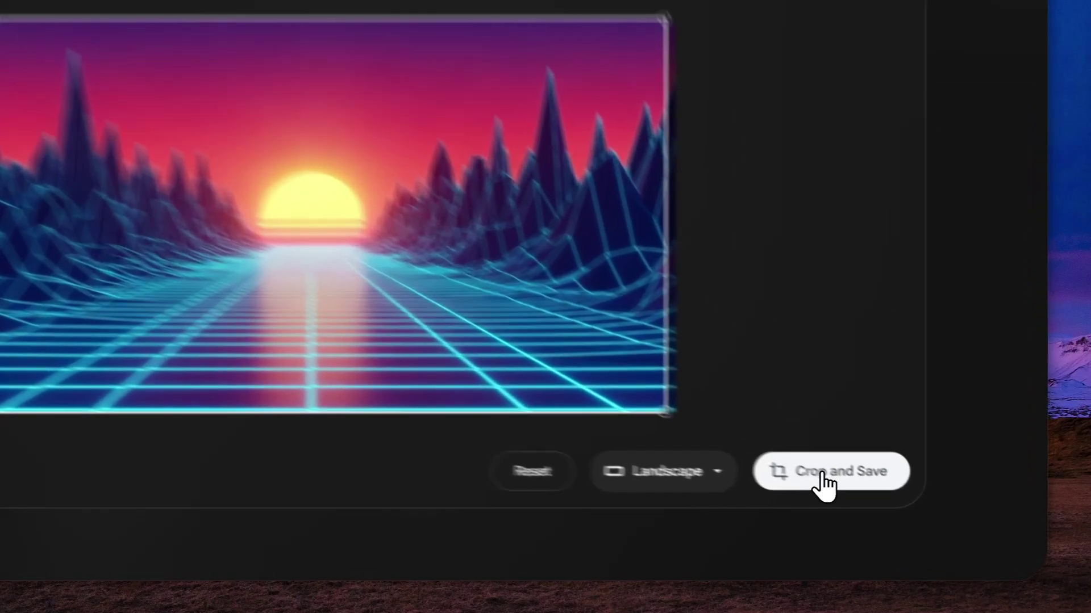
left_click(878, 501)
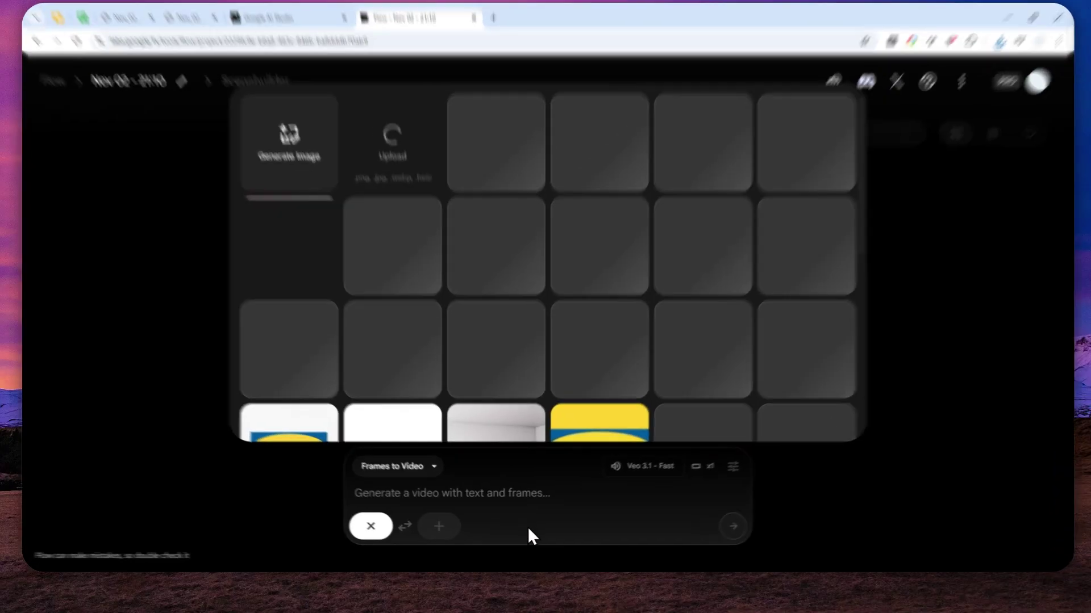
left_click(529, 549)
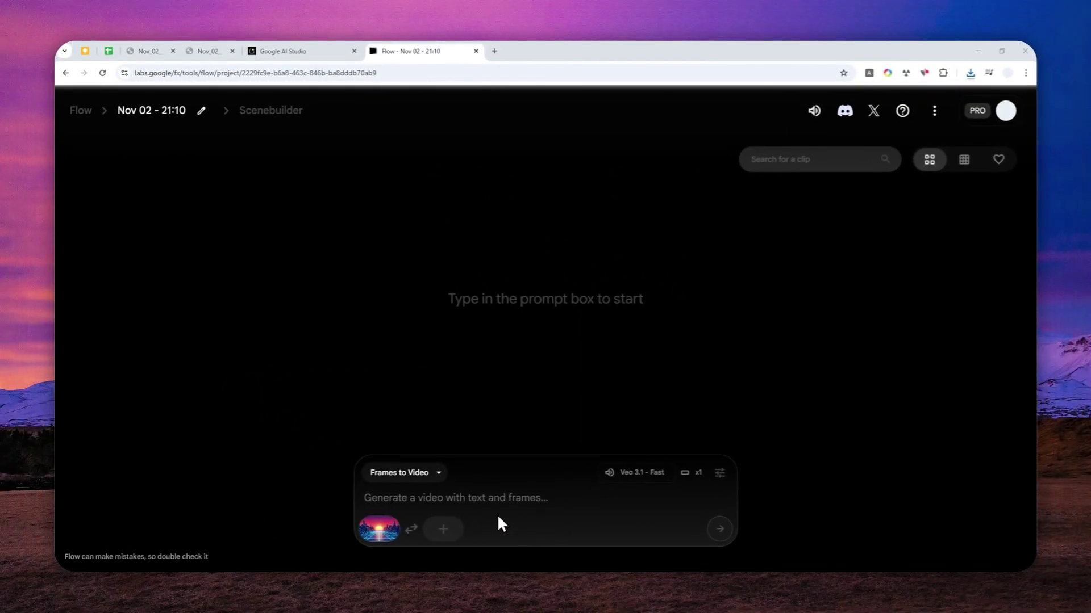
Step: Use the sunset image as the end frame too and select the Veo 3.1 - Fast model
left_click(444, 531)
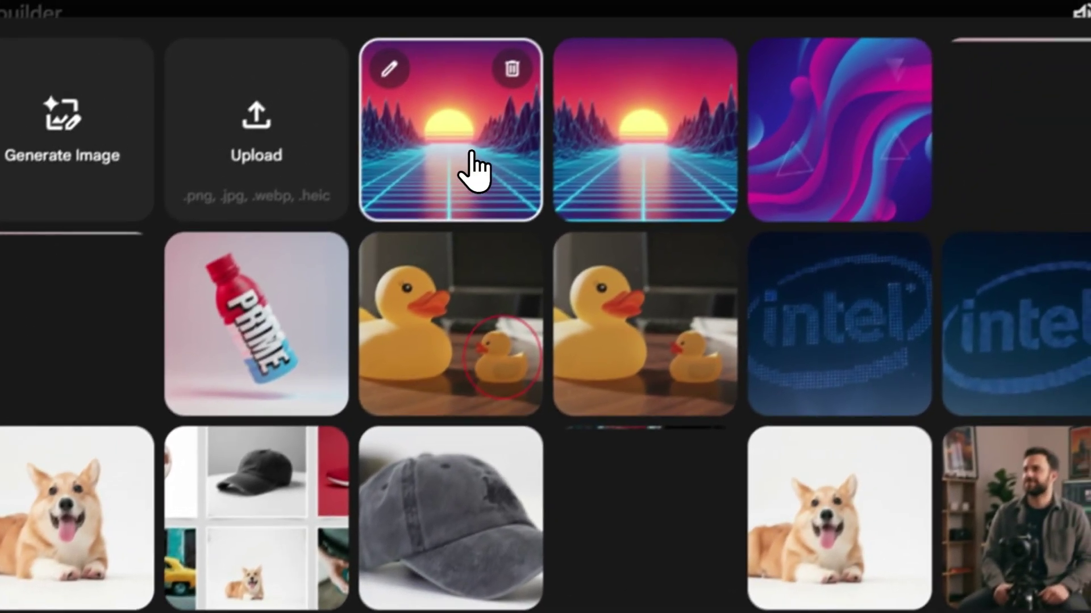
left_click(472, 156)
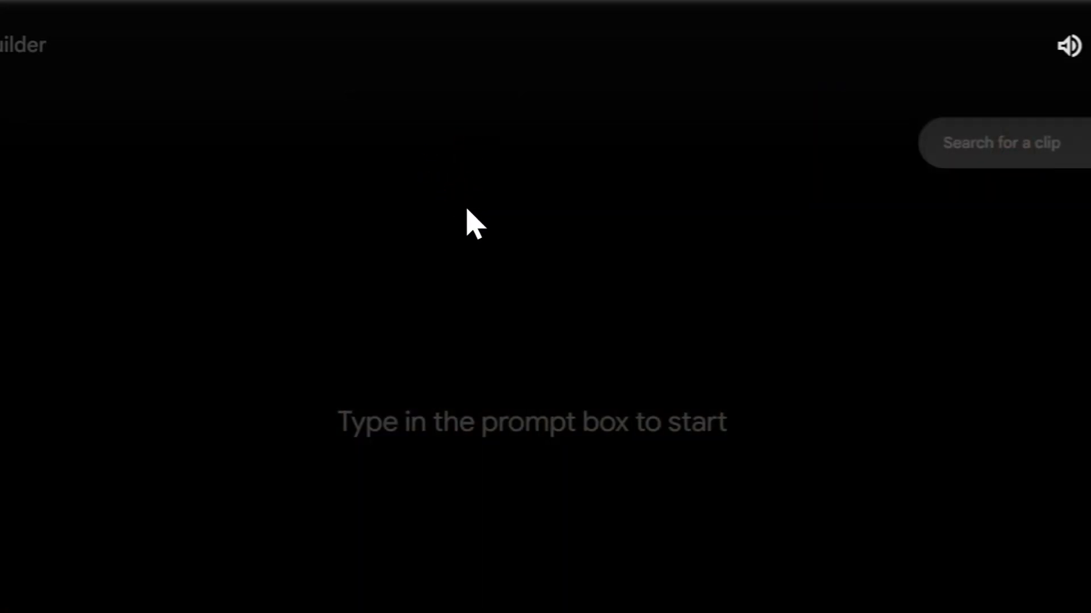
left_click(681, 401)
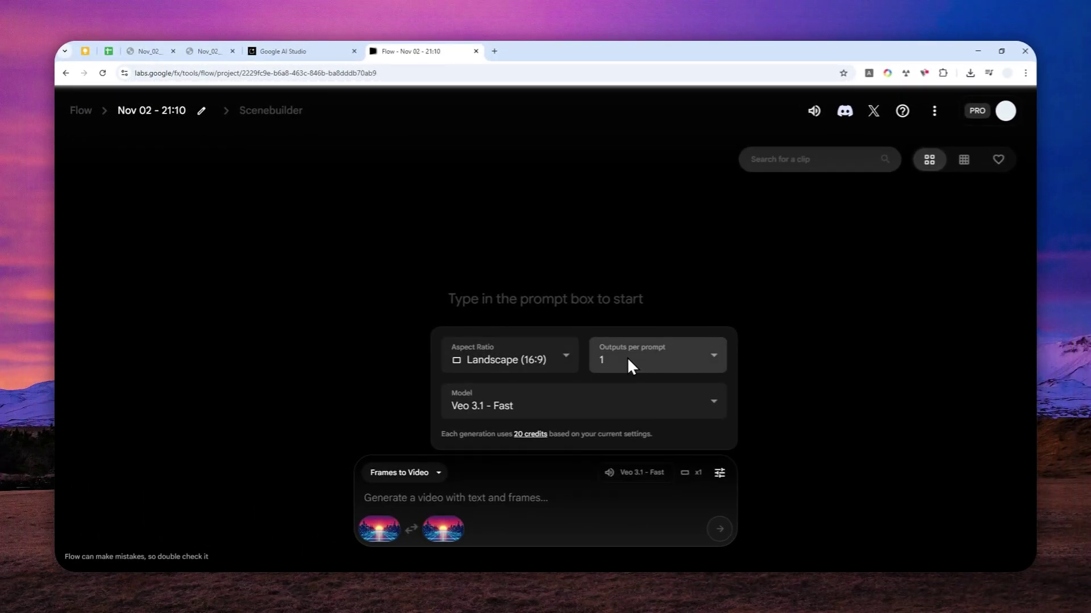
left_click(493, 401)
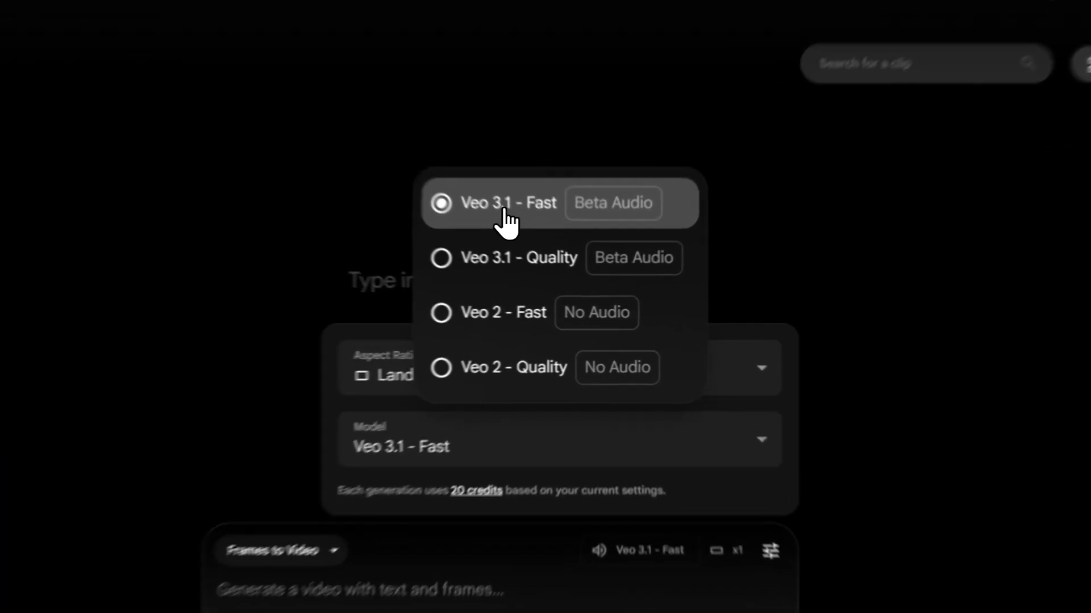
left_click(550, 260)
left_click(719, 472)
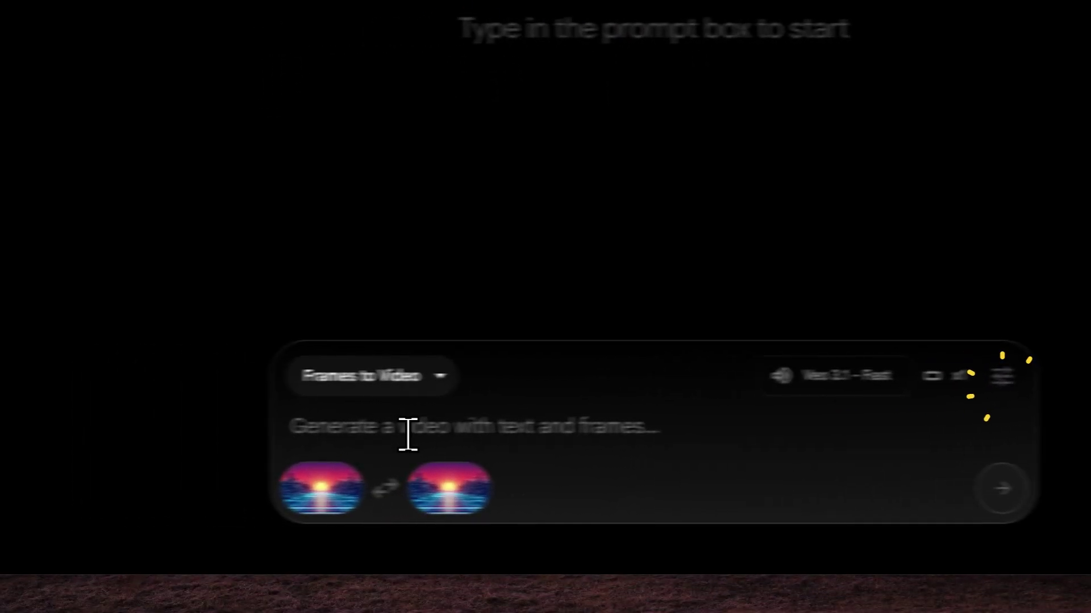
left_click(145, 440)
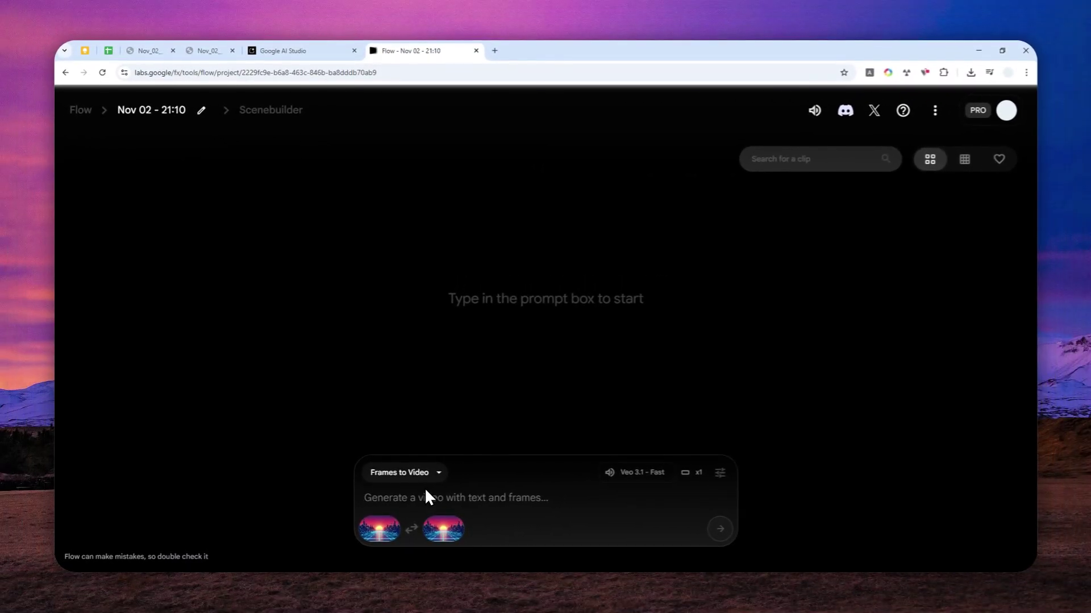
Step: Enter the prompt 'Dolly in camera slow. No audio' in the prompt box
type("Dolly in")
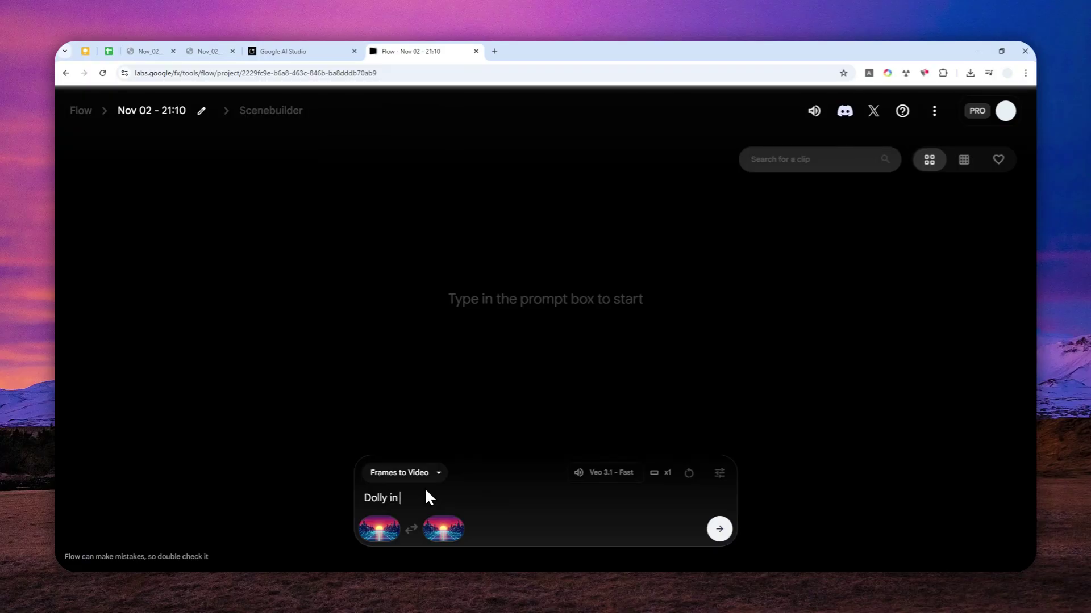
type(" camera slow. No audio")
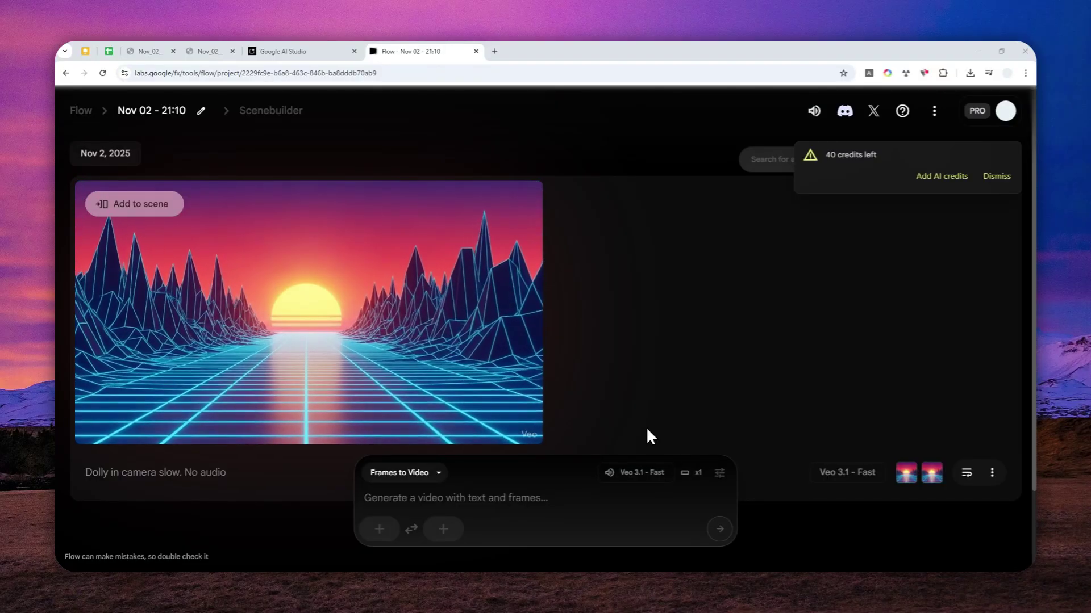
mouse_move(493, 351)
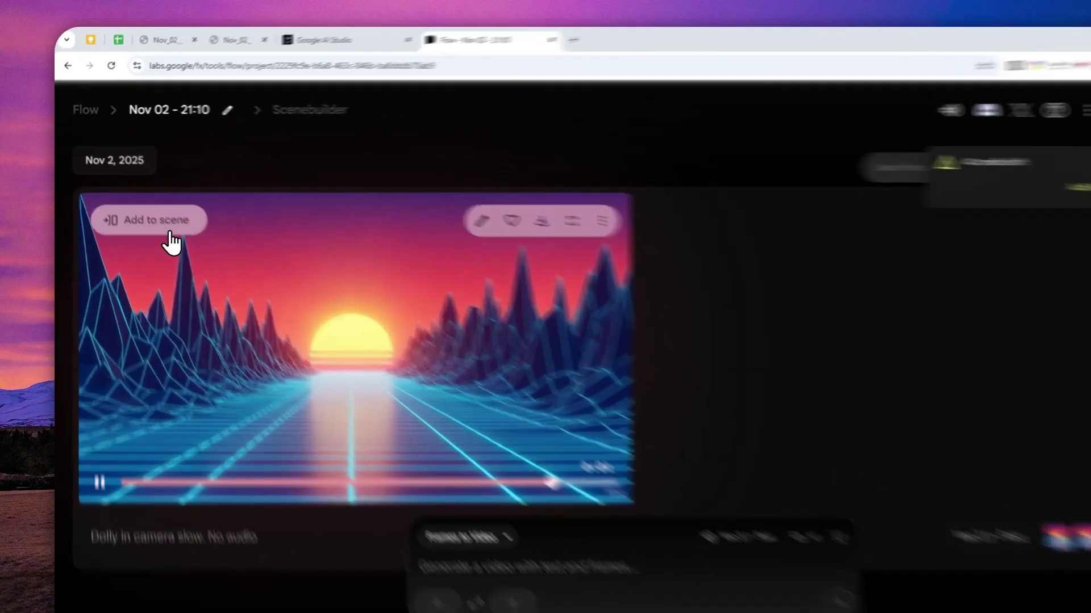
left_click(142, 203)
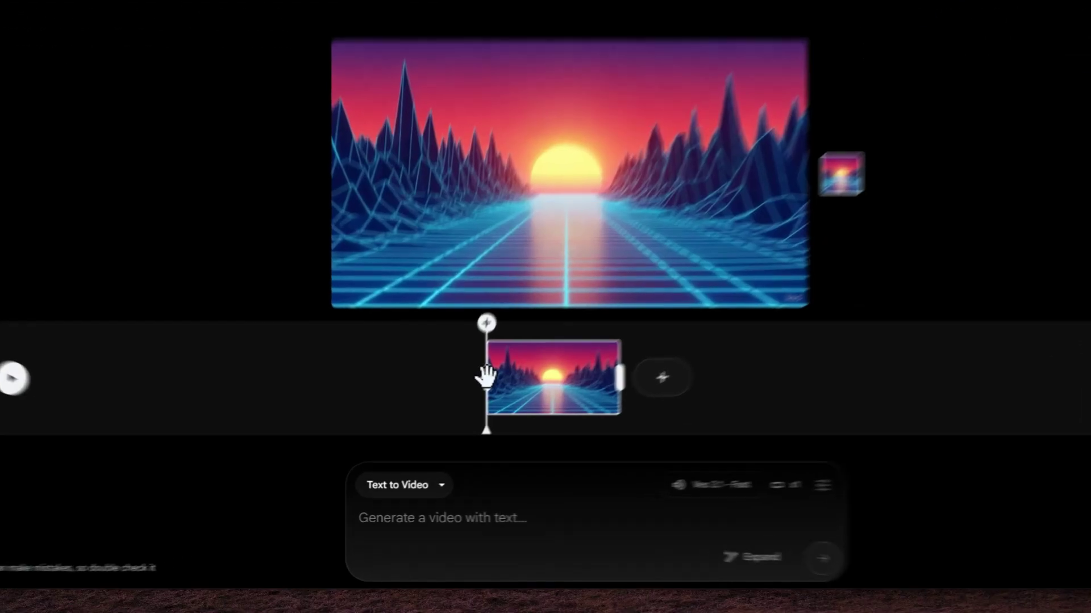
Step: Trim the clip's start until it runs 0:07, then export the scene
left_click(461, 408)
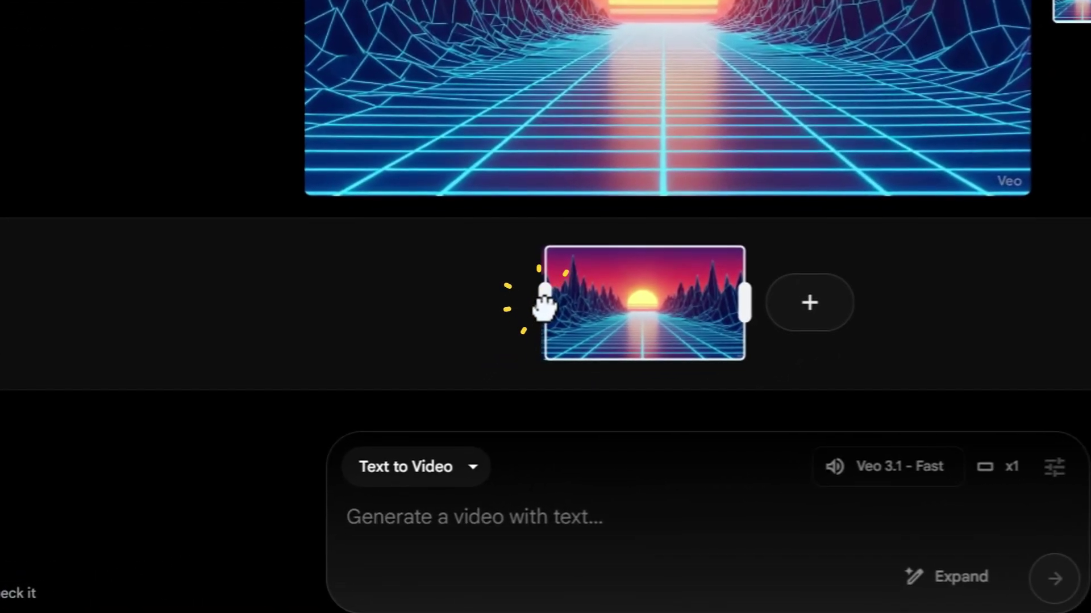
left_click_drag(547, 307, 549, 307)
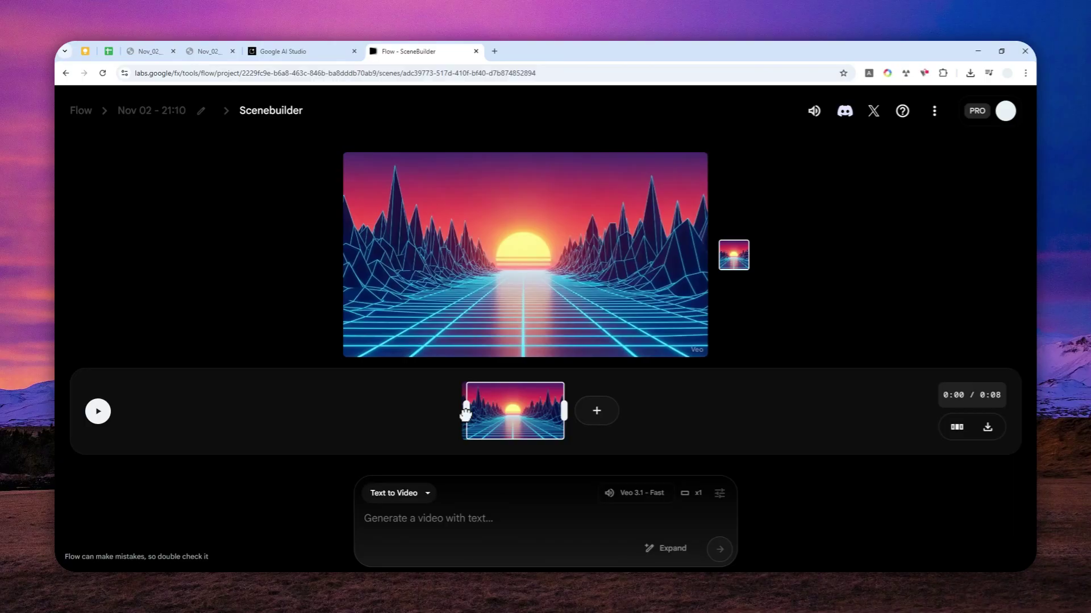
left_click_drag(465, 413, 467, 412)
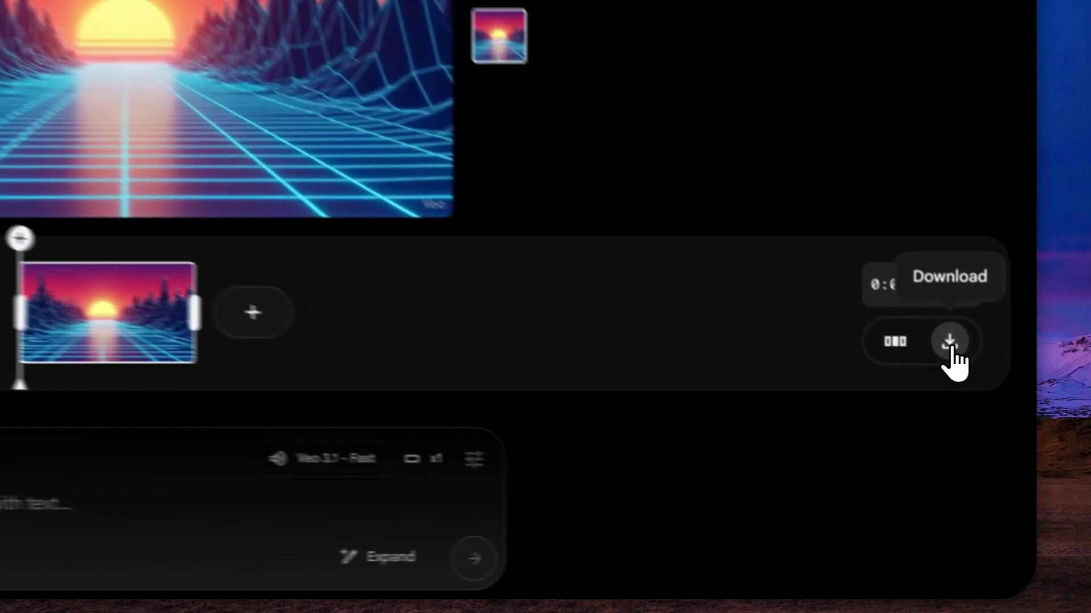
left_click(989, 428)
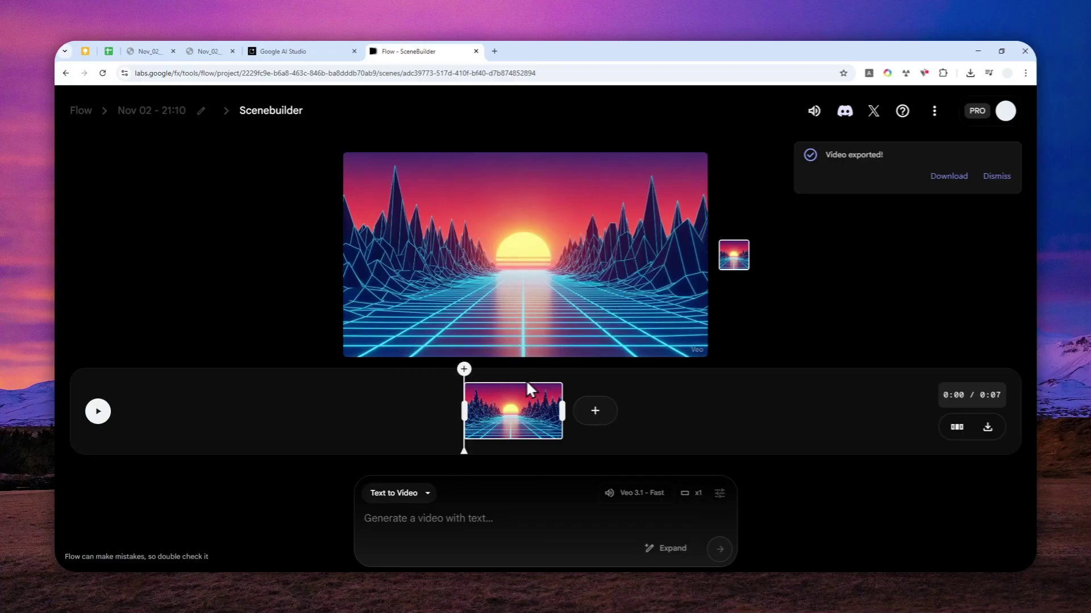
Step: Download the exported MP4 and play it in its own Chrome tab
left_click(949, 176)
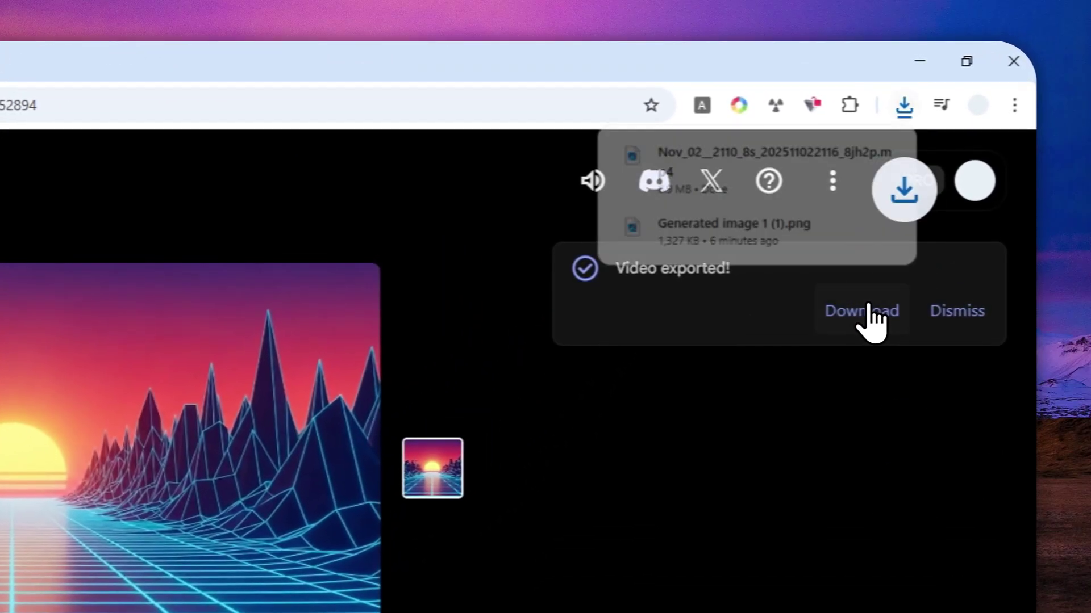
left_click_drag(706, 189, 39, 56)
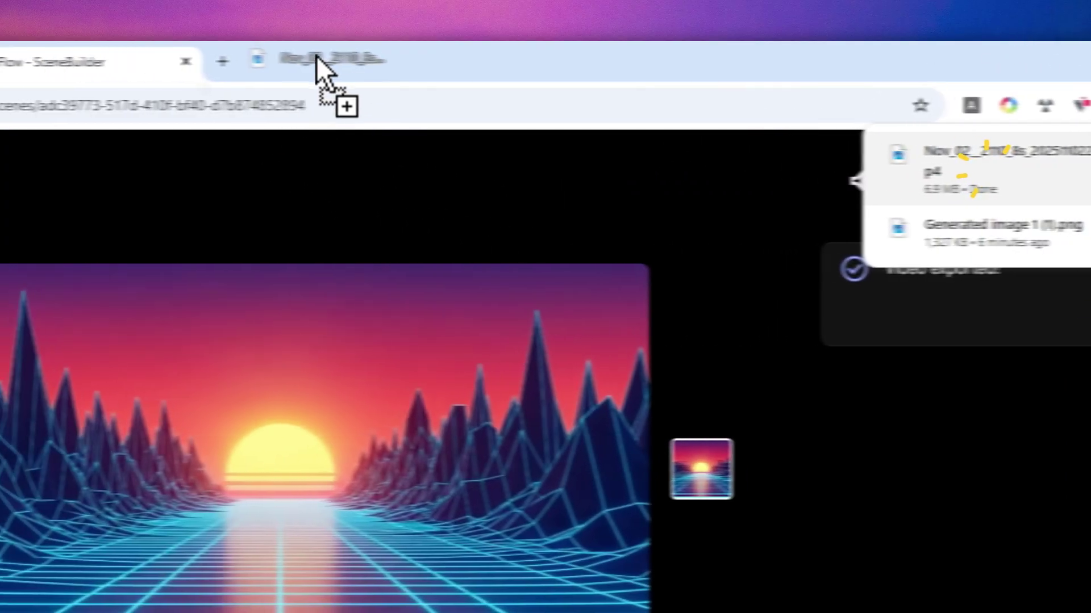
left_click_drag(391, 57, 392, 59)
right_click(332, 363)
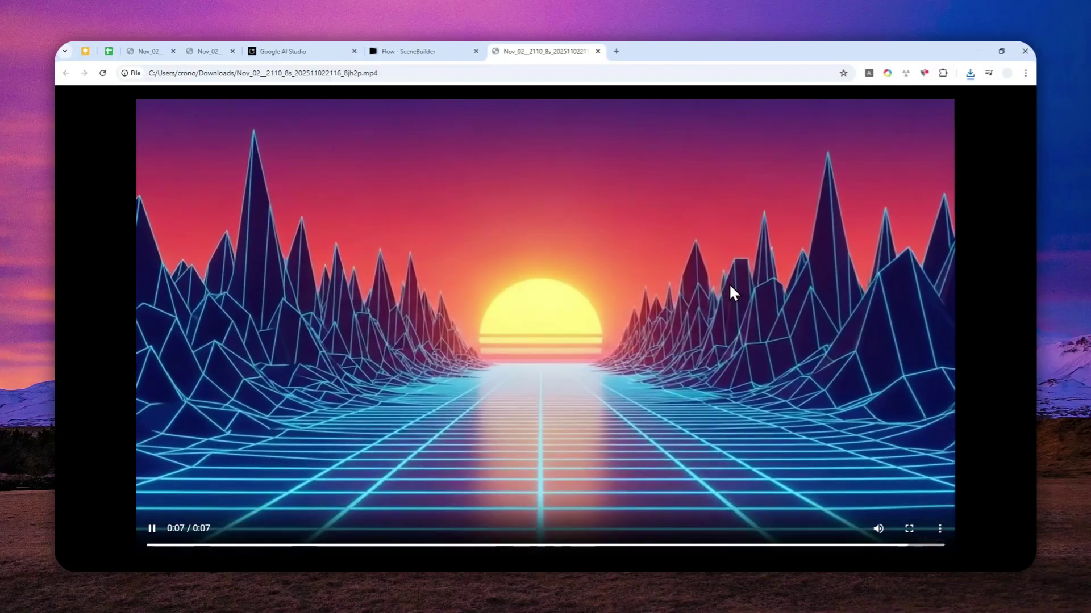
Step: Pause the playing MP4 and close its tab to return to the Flow scene builder
left_click(485, 222)
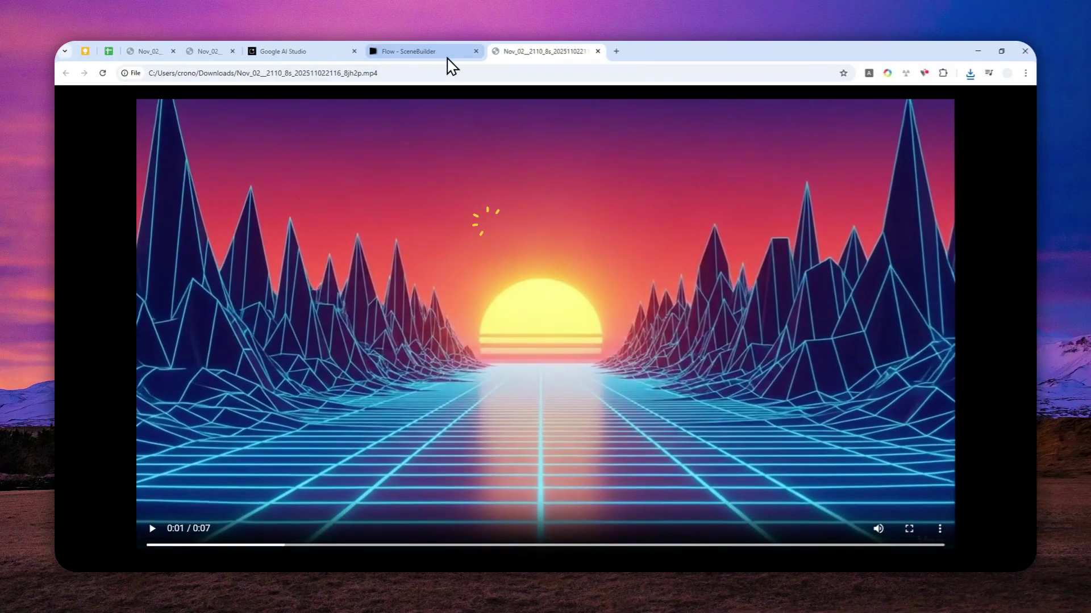
left_click(597, 51)
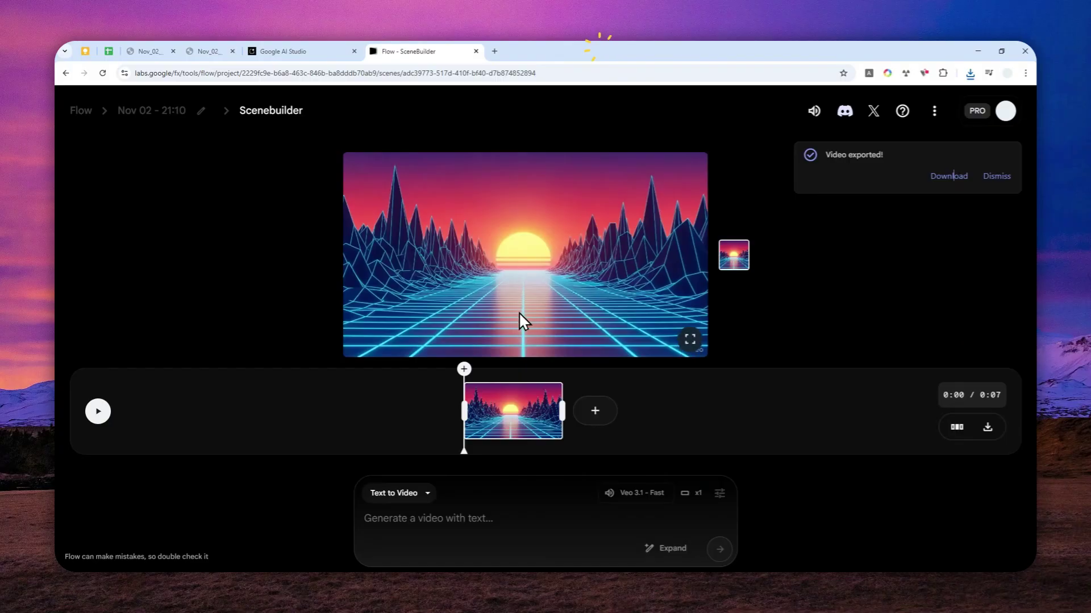
left_click(450, 413)
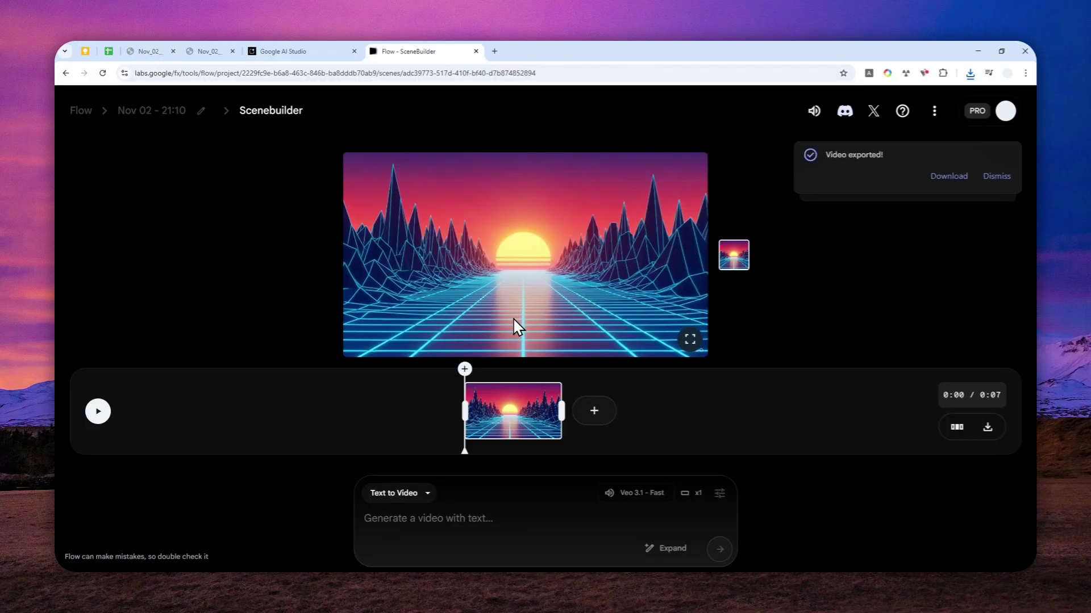
Step: Download the newer exported MP4 and drag it onto the tab strip
mouse_move(925, 190)
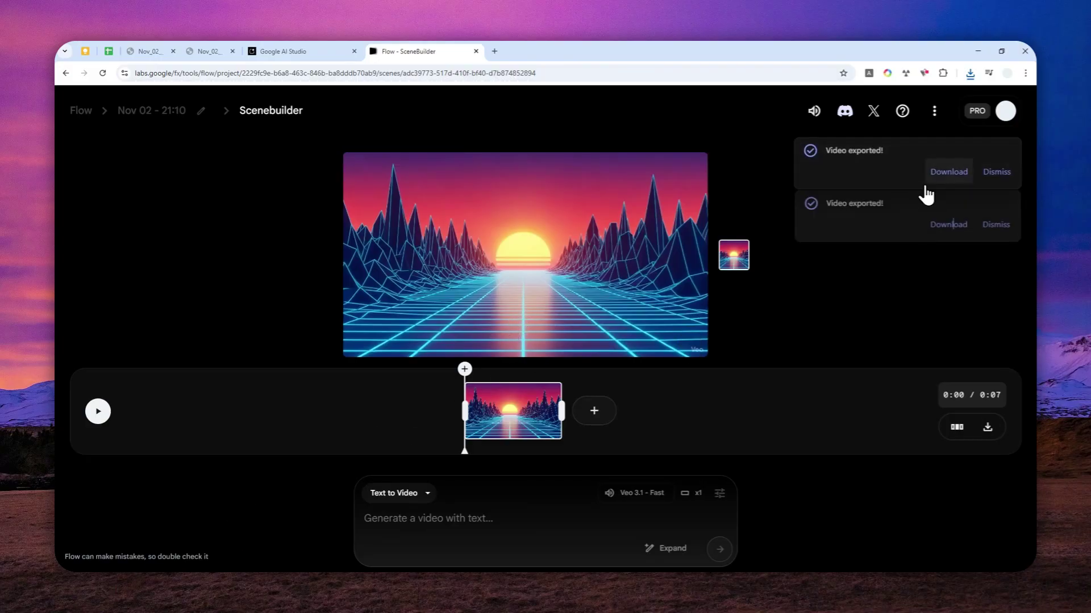
left_click(946, 170)
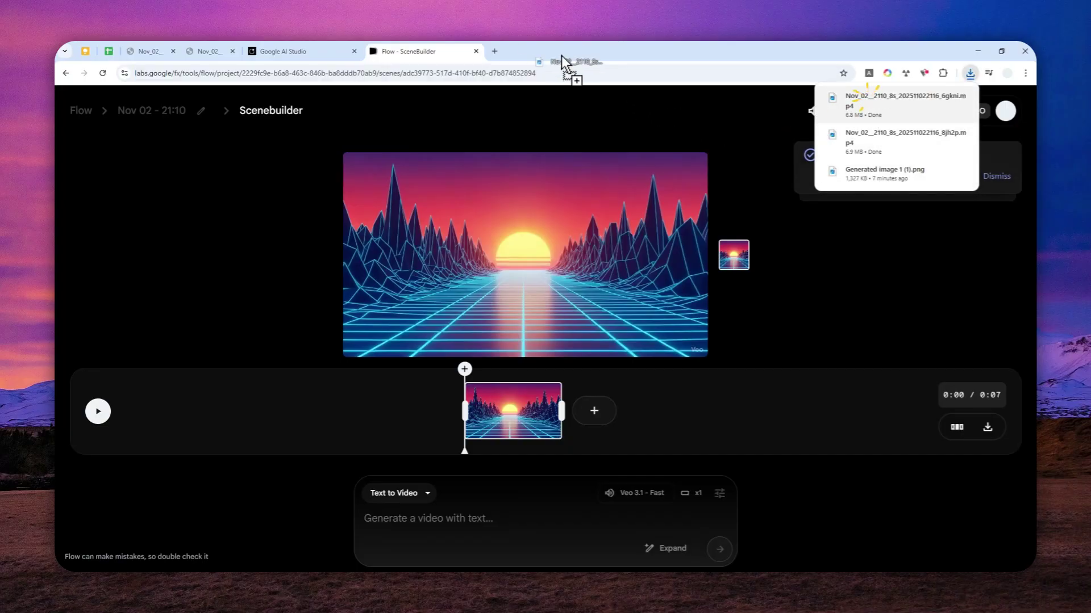
left_click_drag(561, 56, 548, 45)
Step: Go from the new MP4 tab through Flow to the earlier PRIME bottle and synthwave video tab
right_click(530, 250)
left_click(530, 251)
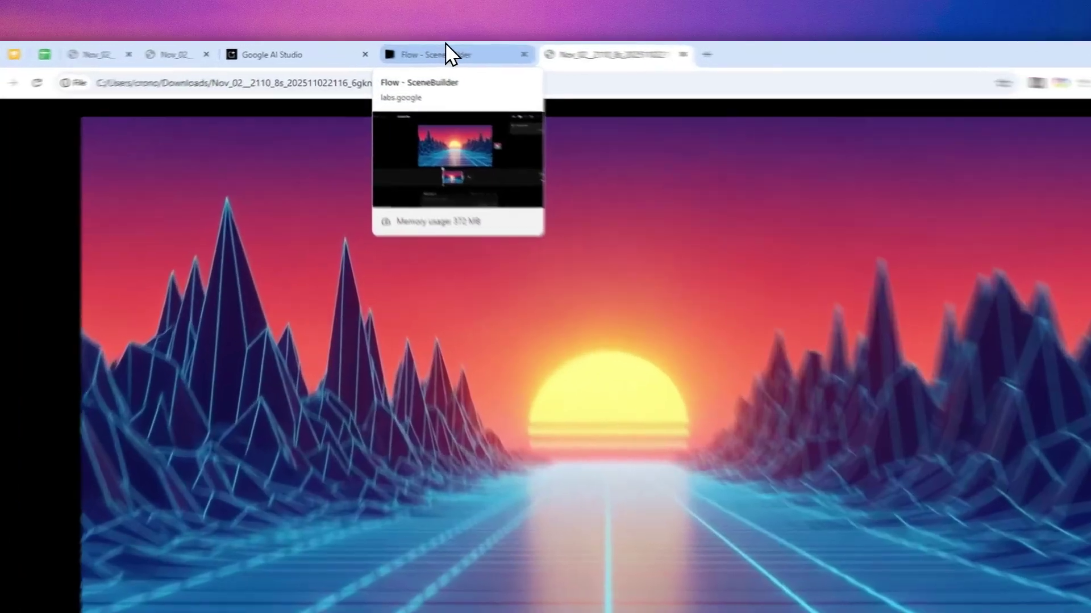
left_click(417, 51)
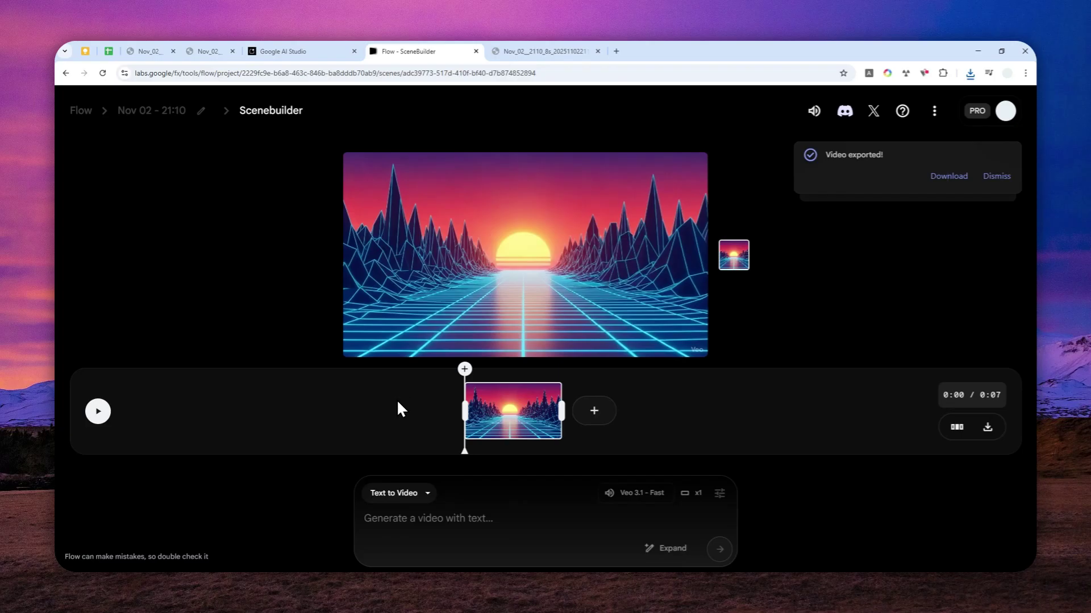
left_click(199, 51)
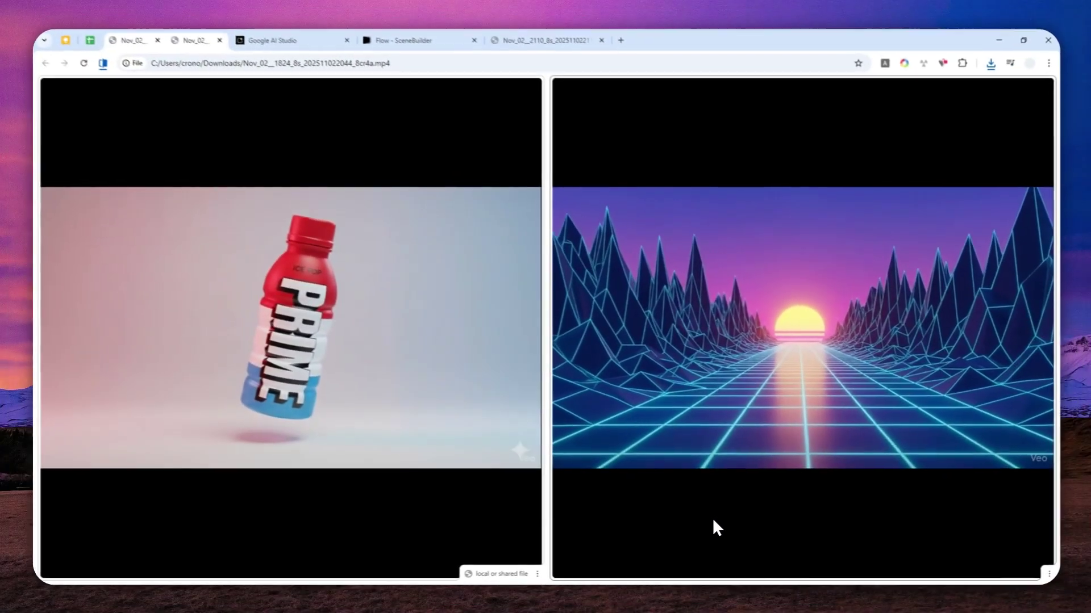